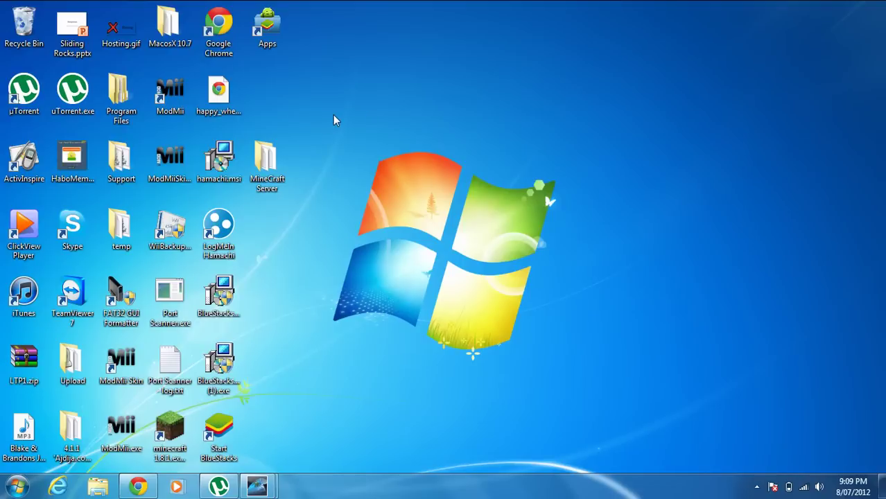
Skip the adf.ly ad and start the MediaFire download of BlueStacks-ThinInstaller_0.7.0.722.exe (3.61 MB)
click(139, 487)
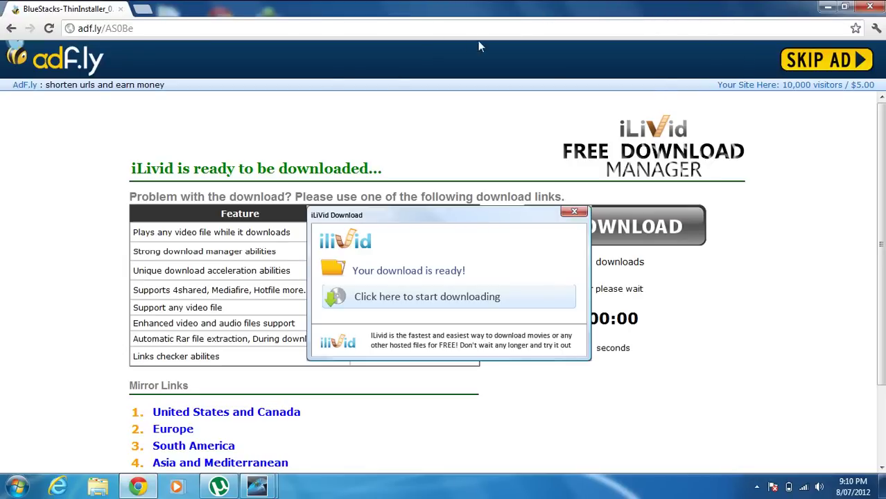
click(817, 64)
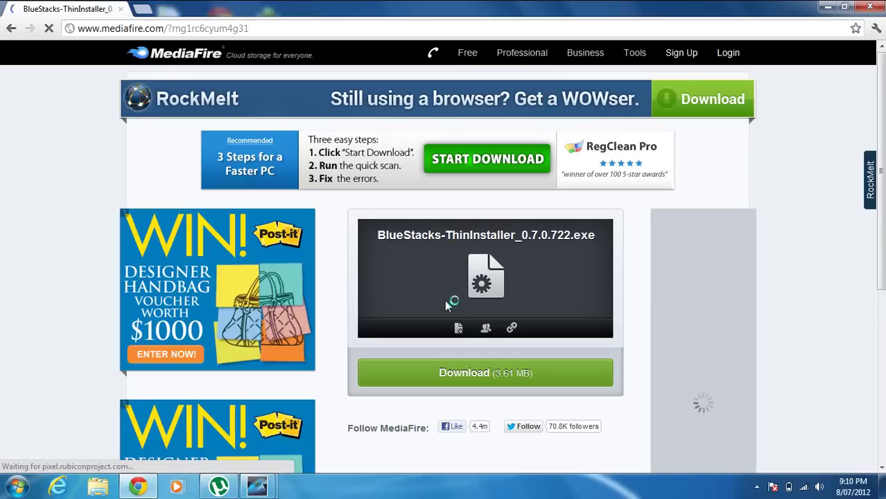
click(421, 371)
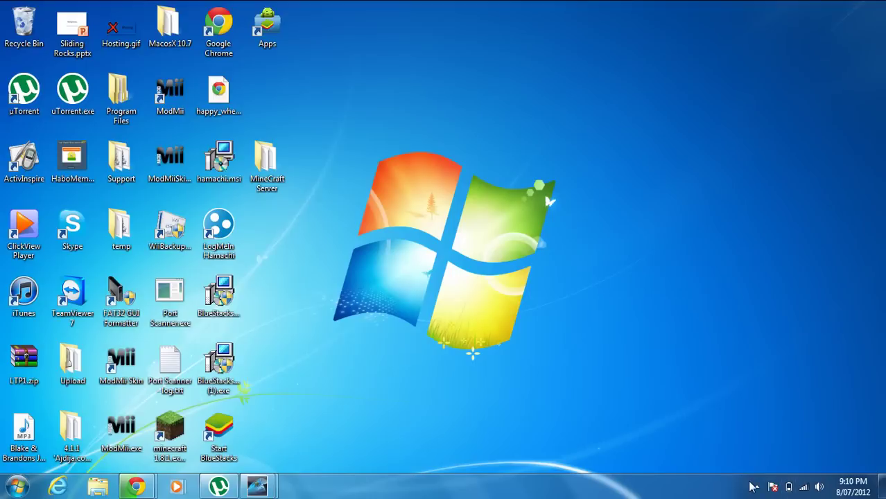
click(755, 487)
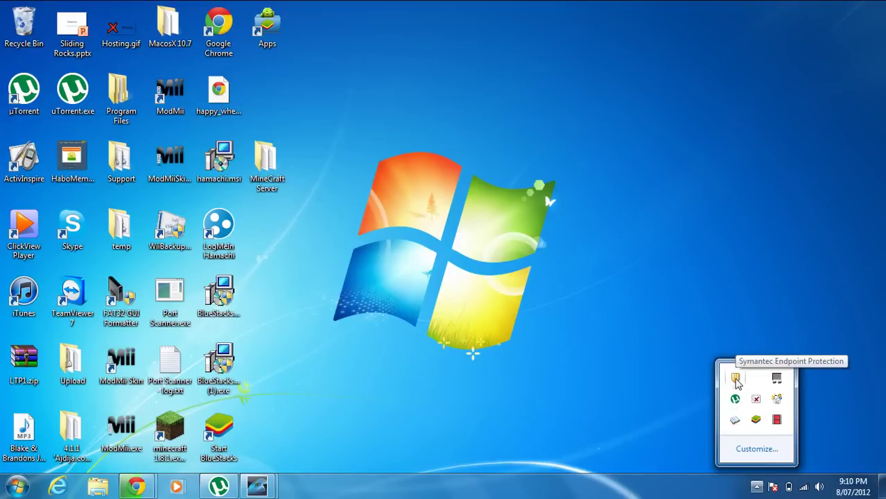
Accept the BlueStacks upgrade-successful message and bring up Symantec Endpoint Protection's Status window
right_click(736, 380)
click(701, 394)
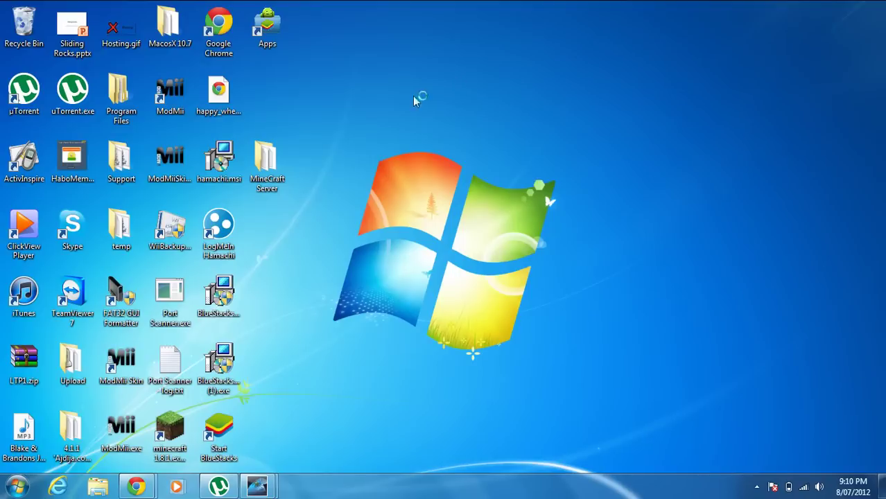
click(570, 288)
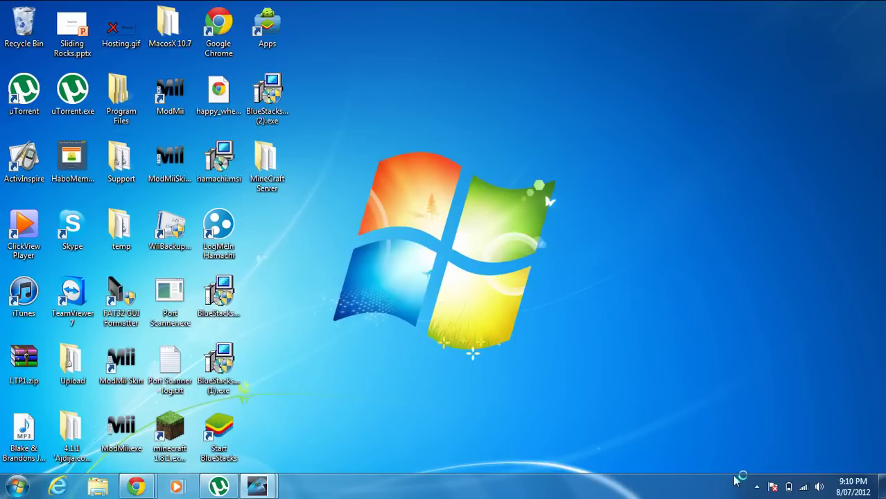
click(757, 487)
double_click(735, 378)
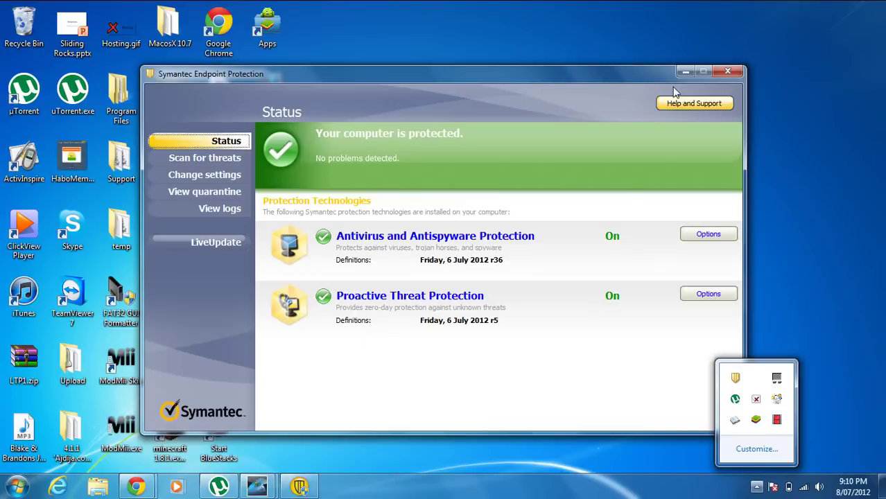
Minimize the Symantec Endpoint Protection window so the BlueStacks App Player loading screen shows
click(680, 73)
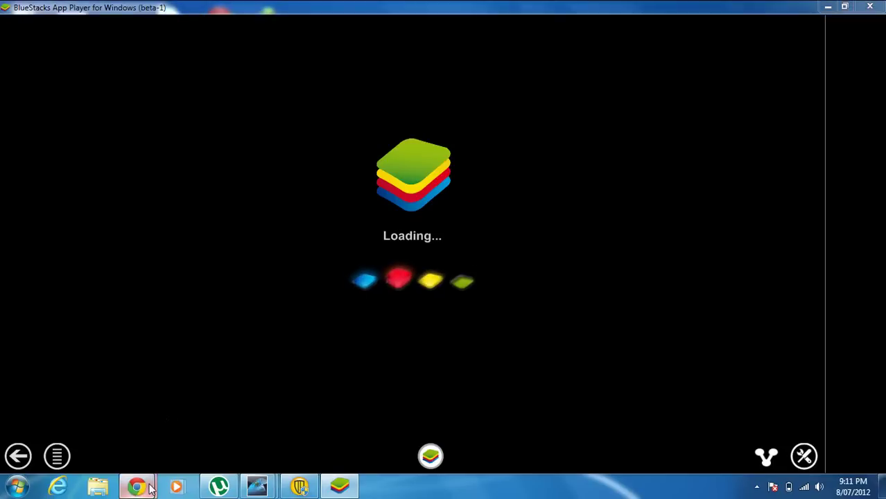
Leave BlueStacks loading and show the Google Australia home page in Chrome
mouse_move(151, 488)
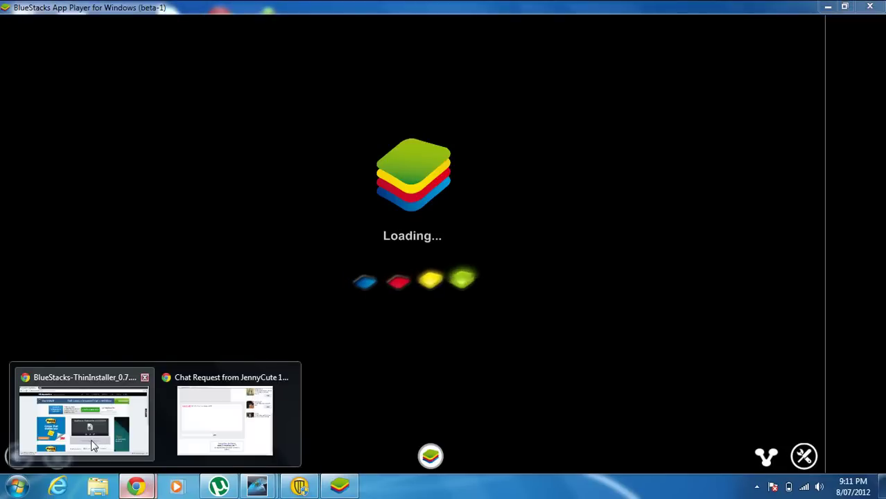
click(93, 444)
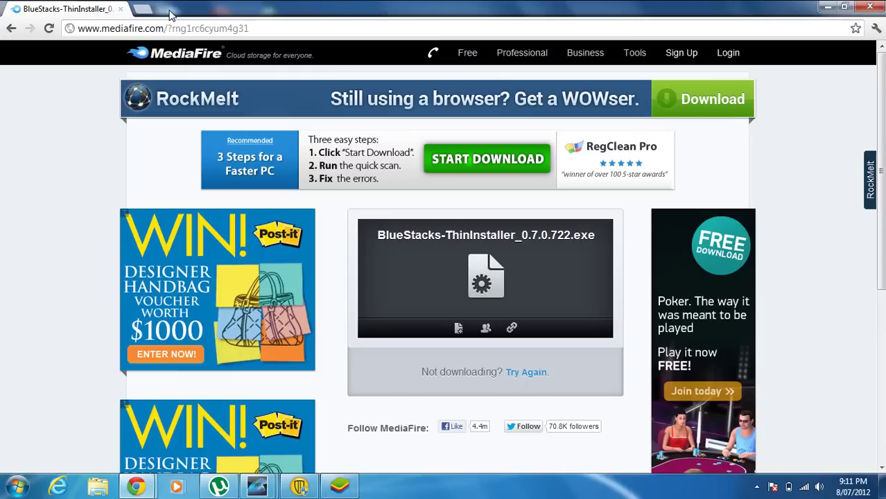
click(123, 29)
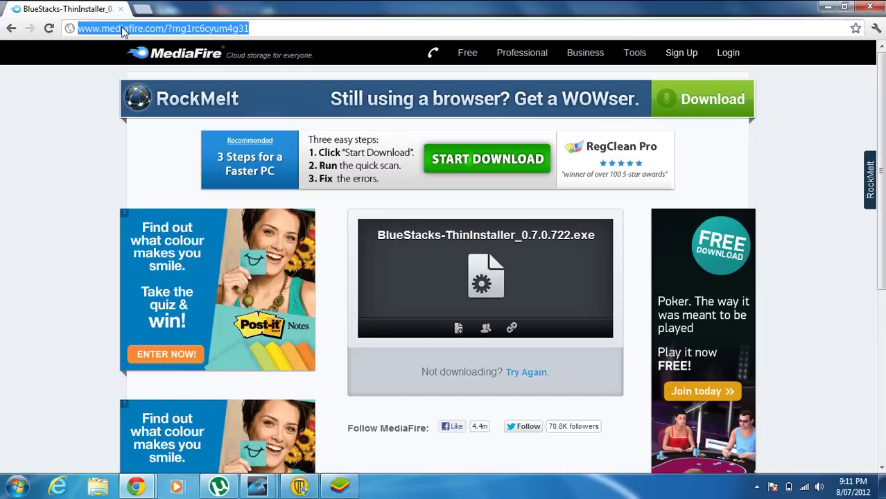
click(340, 487)
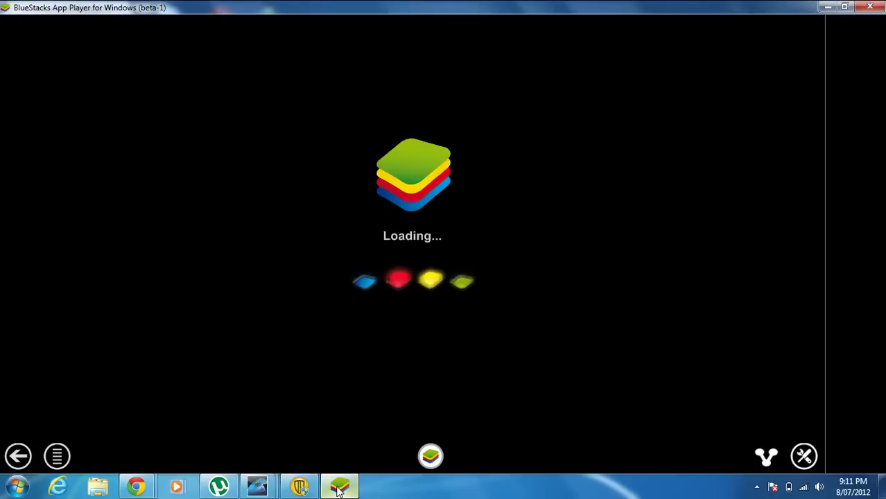
mouse_move(300, 487)
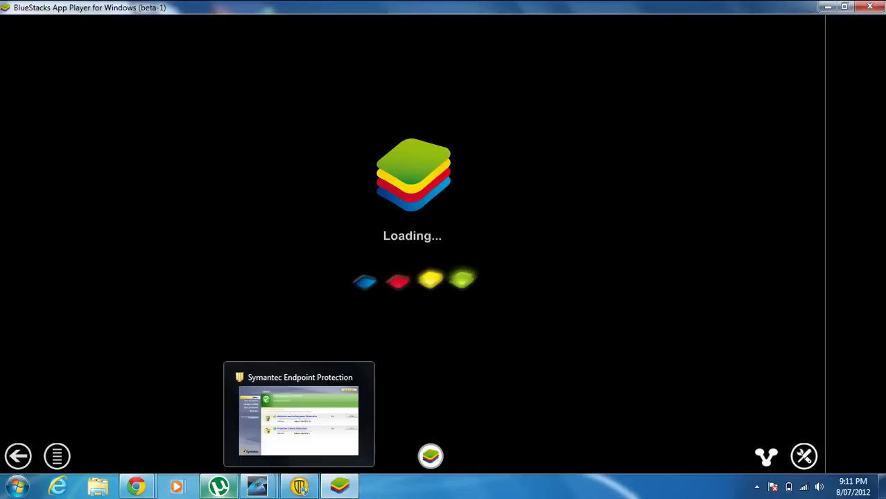
click(136, 487)
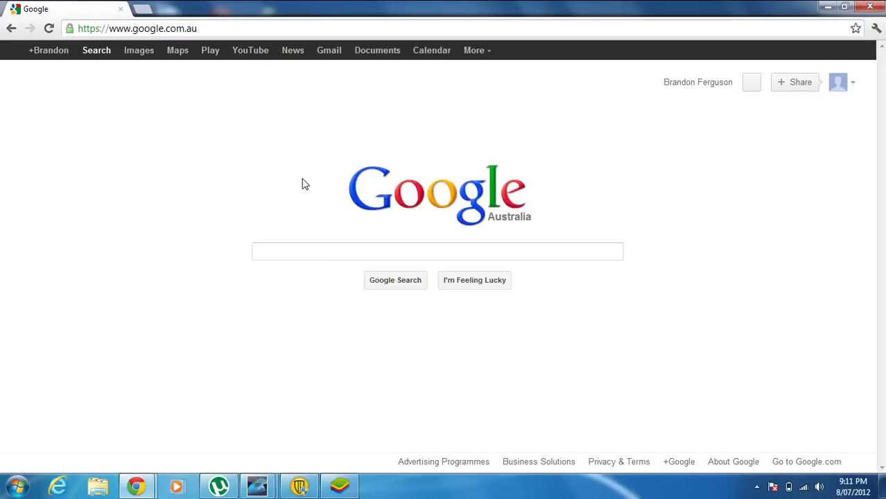
Search Google for '.apk Downloads' and scroll through the roughly 3,480,000 results
click(305, 253)
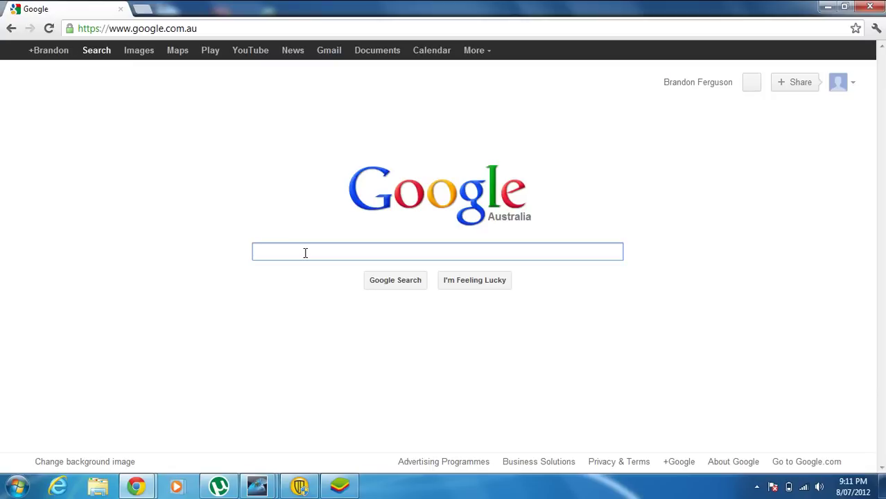
text(.apk Downloads)
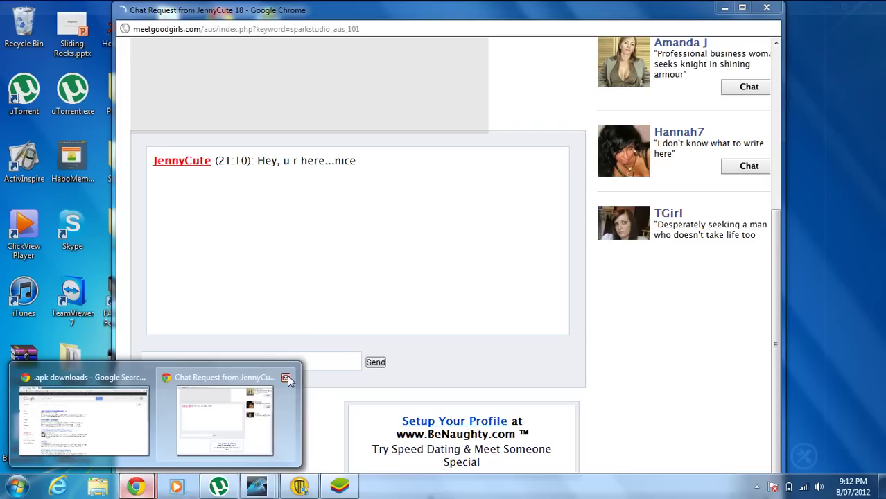
click(83, 422)
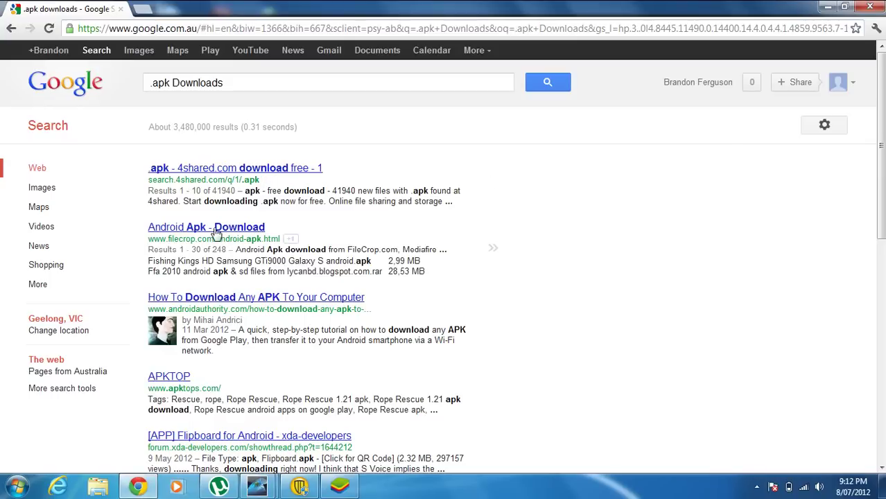
scroll(250, 234, down, 1)
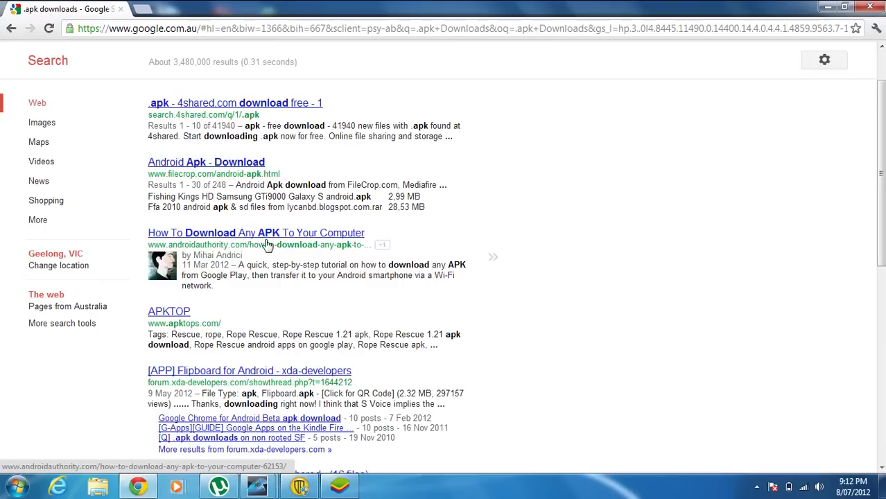
scroll(267, 238, down, 3)
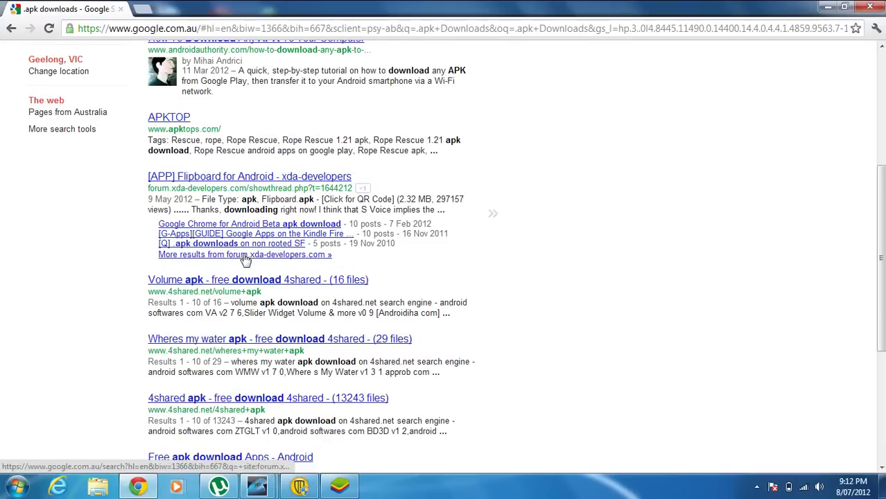
scroll(248, 259, down, 3)
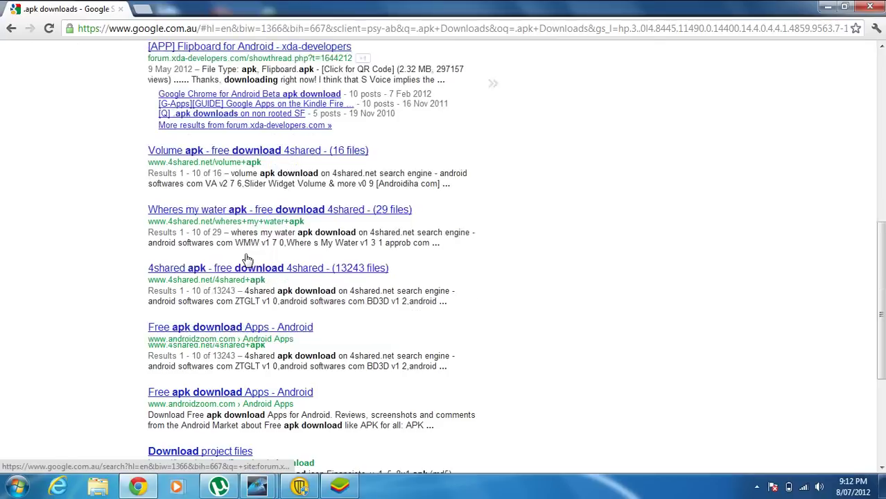
scroll(201, 332, up, 10)
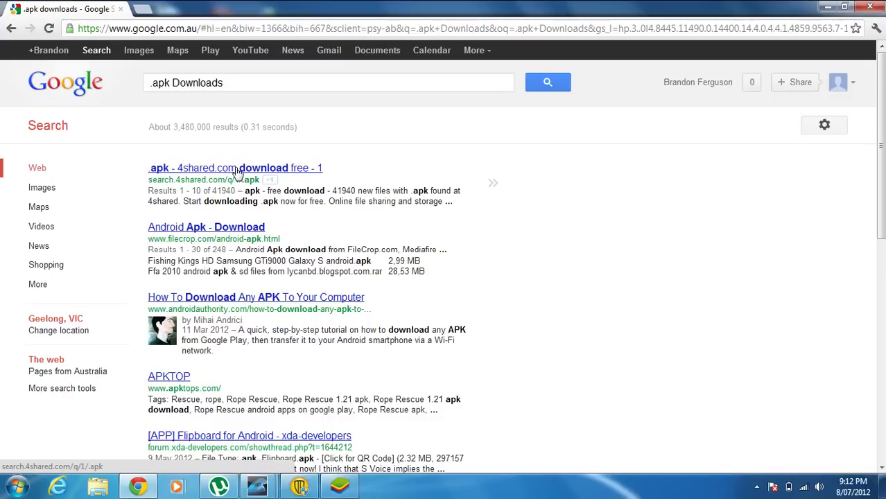
Erase the '.apk Downloads' query, leaving the search box empty
drag(254, 81, 134, 85)
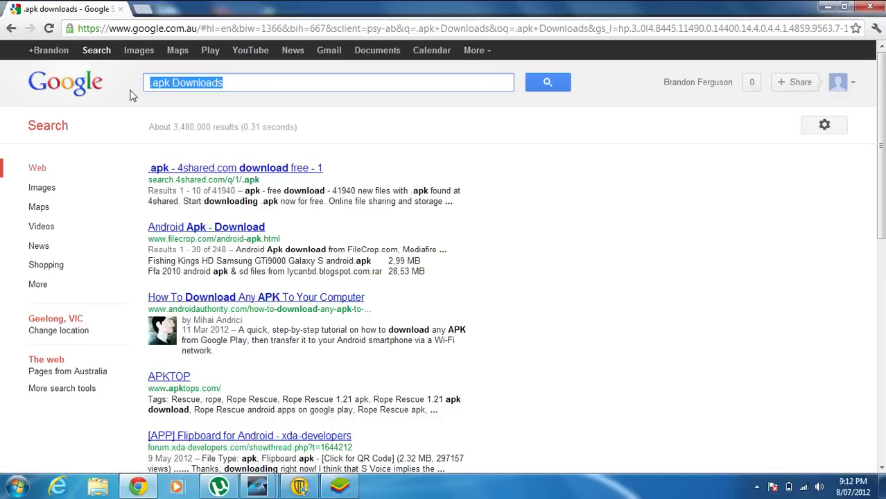
text(.)
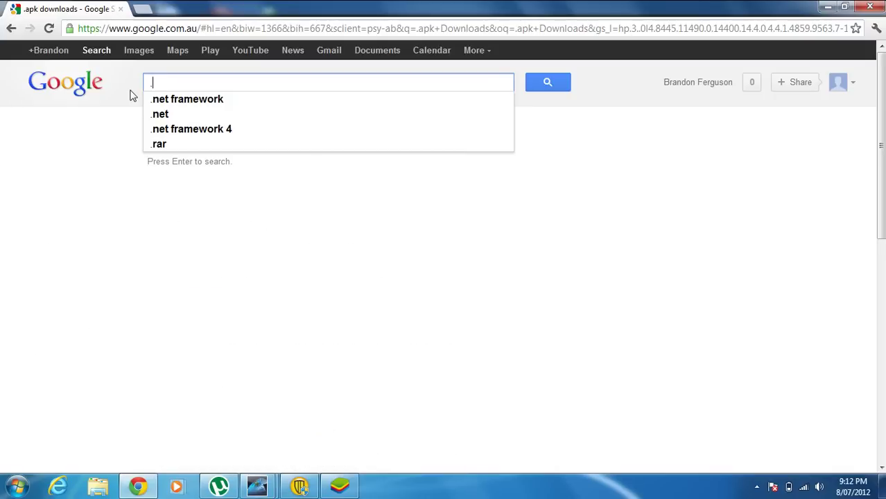
key(BackSpace)
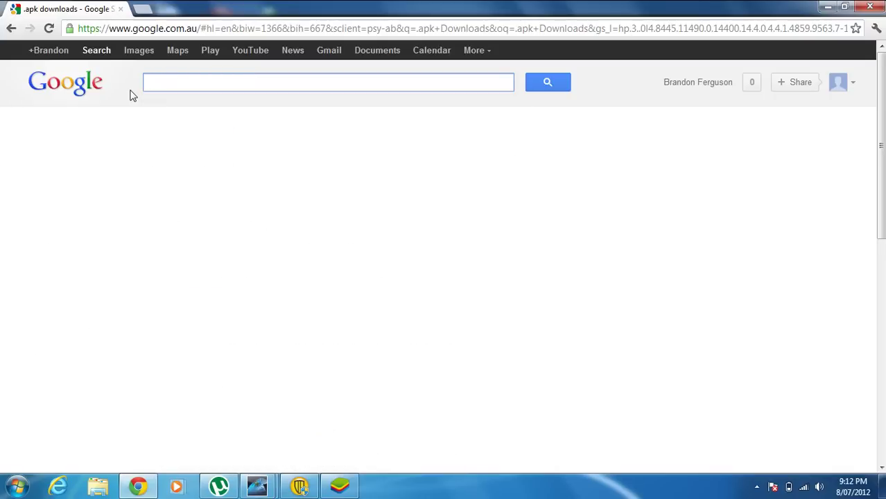
Search the BlueStacks app stores for 'fly' and download the 4.5 MB Fly Boy game
click(347, 483)
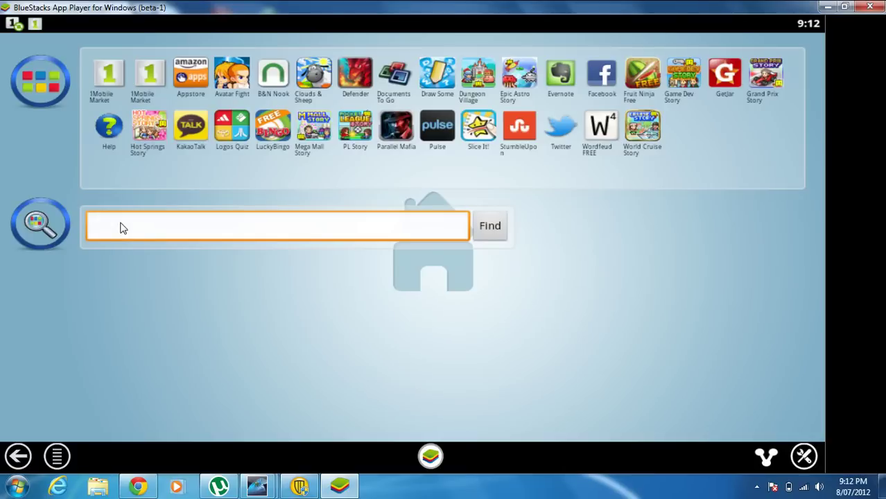
text(fly)
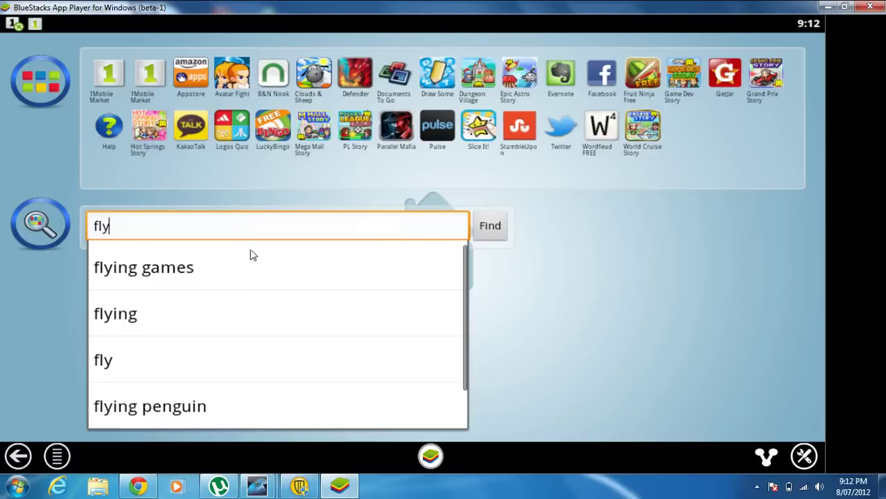
click(488, 231)
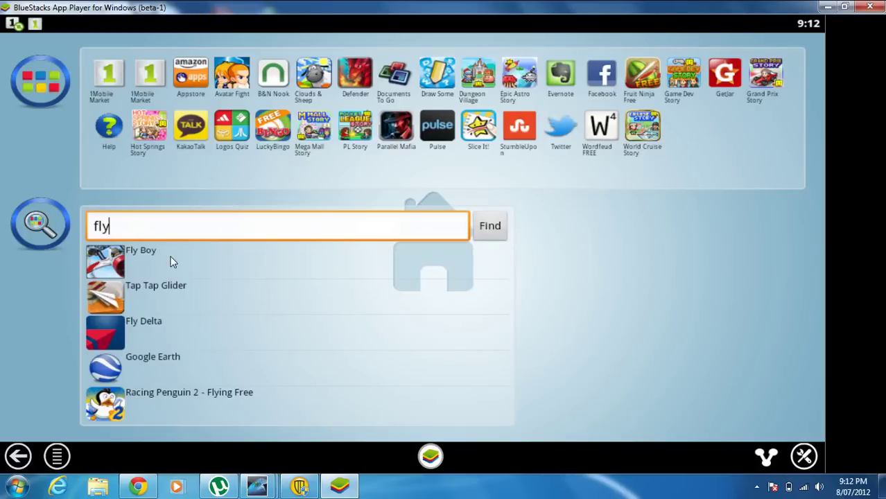
click(173, 262)
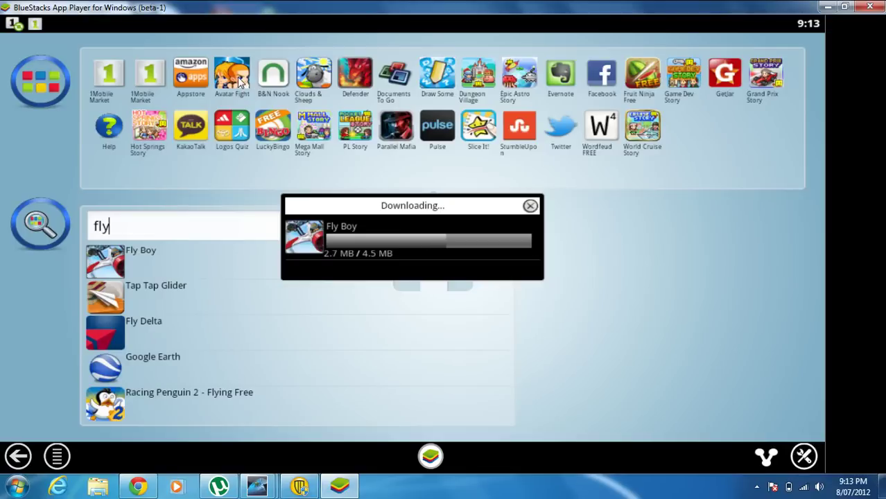
click(310, 173)
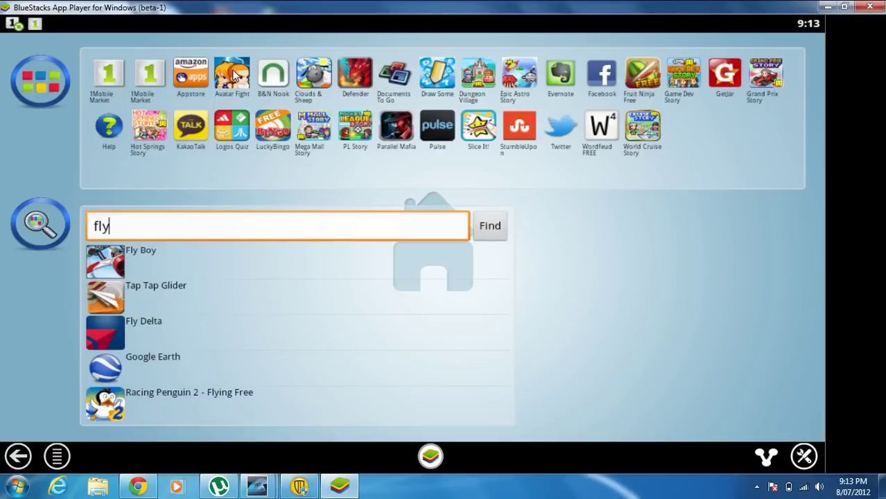
Launch Avatar Fight and wait past the not-responding dialog to the level 26 profile
click(213, 101)
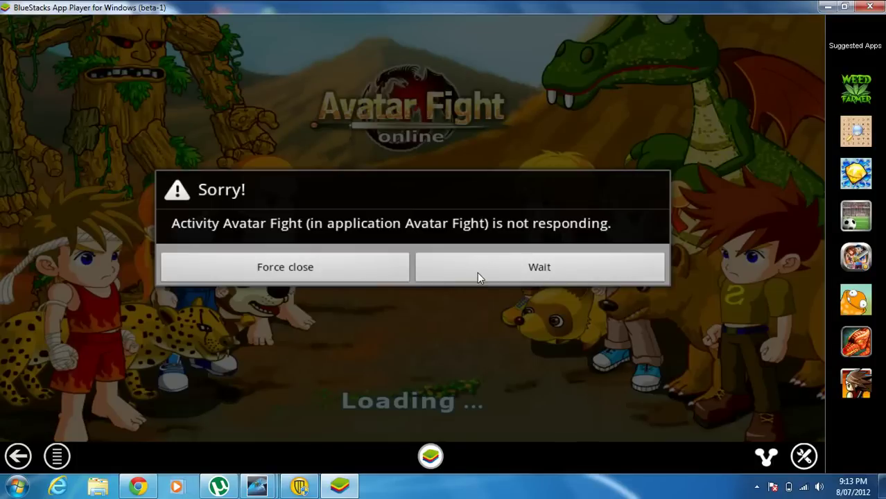
click(477, 271)
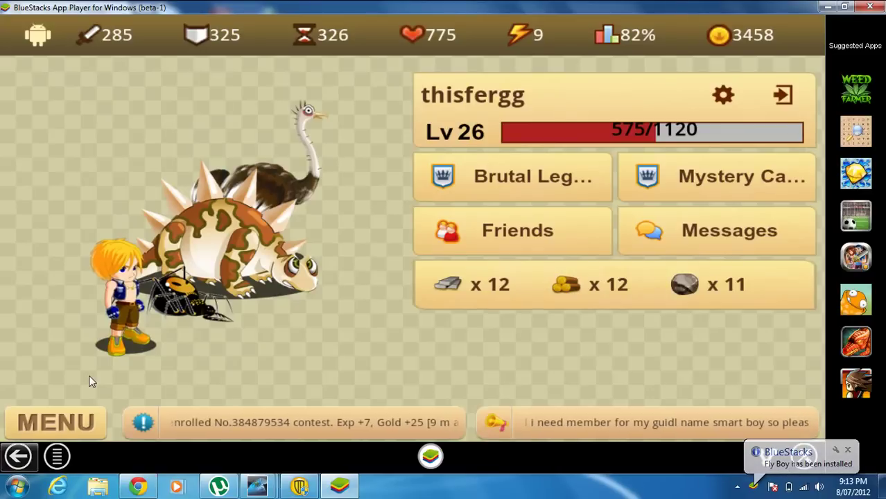
Fight two Arena opponents in Avatar Fight and view each battle's result
click(183, 262)
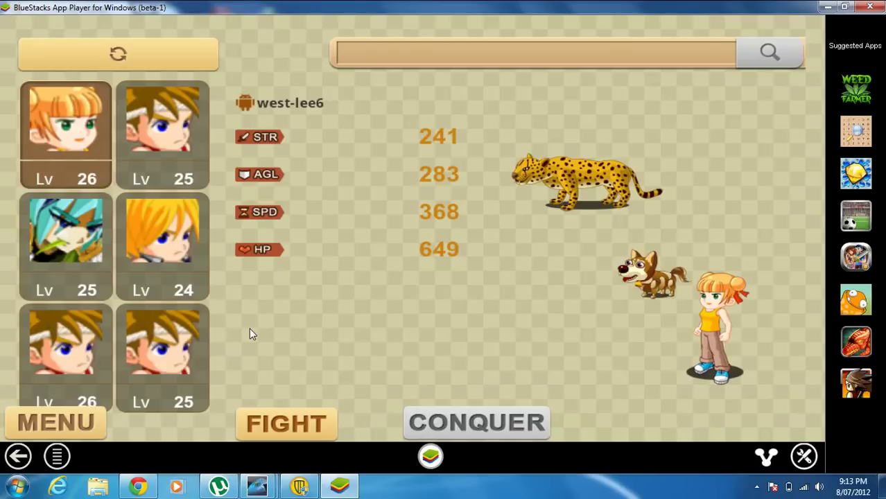
click(286, 424)
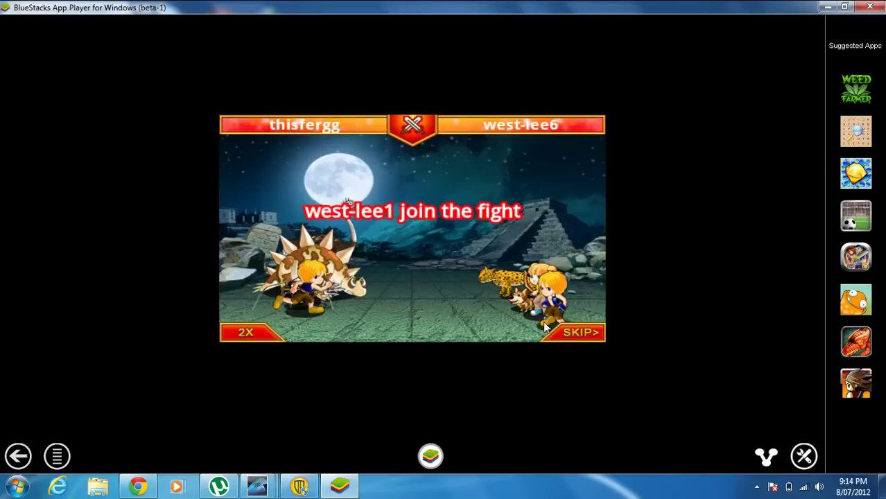
click(565, 335)
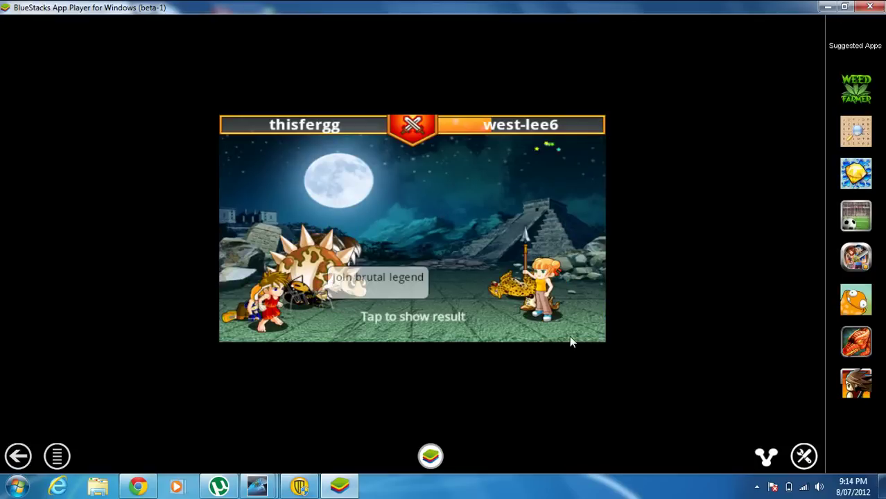
click(478, 269)
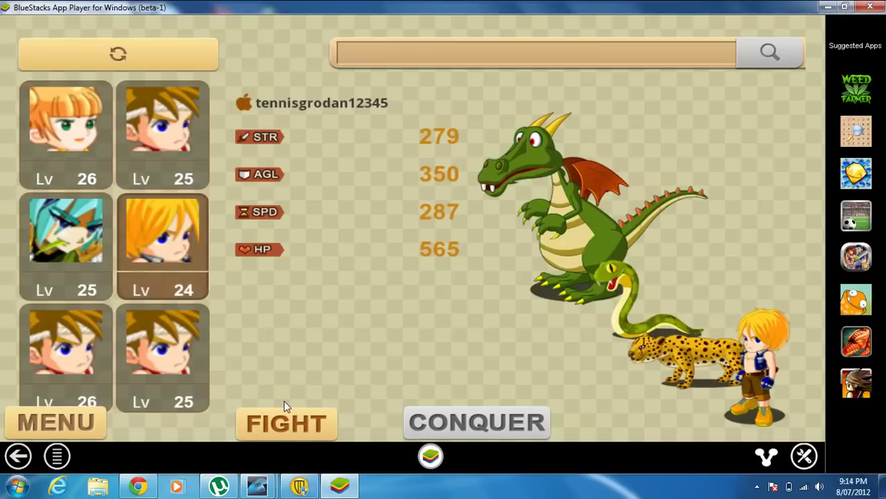
click(286, 416)
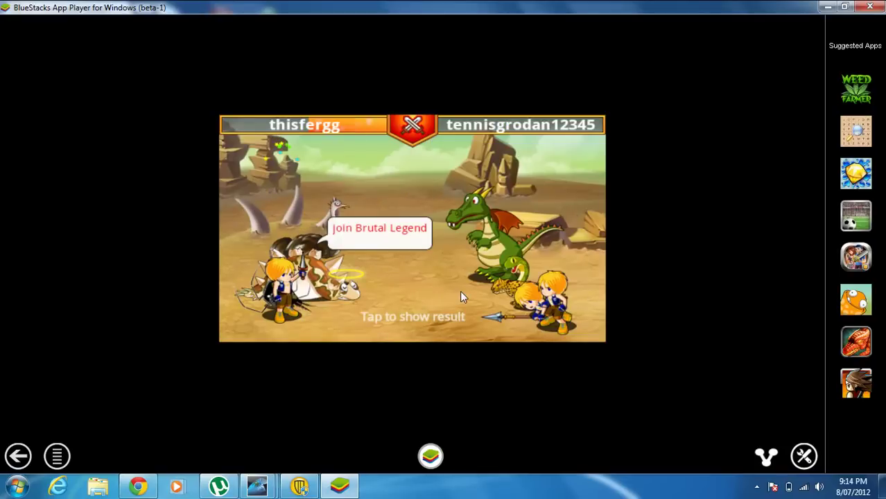
click(462, 295)
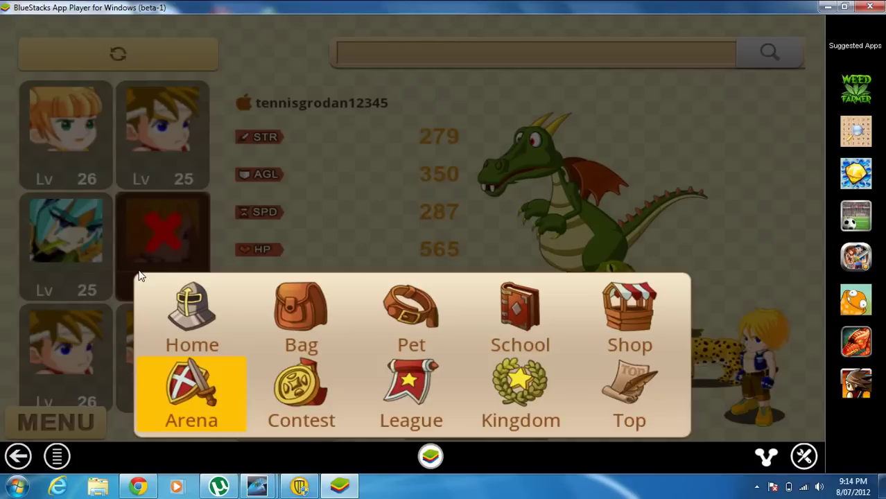
Exit Avatar Fight to the BlueStacks home screen, check Fly Boy in the app grid, and switch to Chrome
click(203, 305)
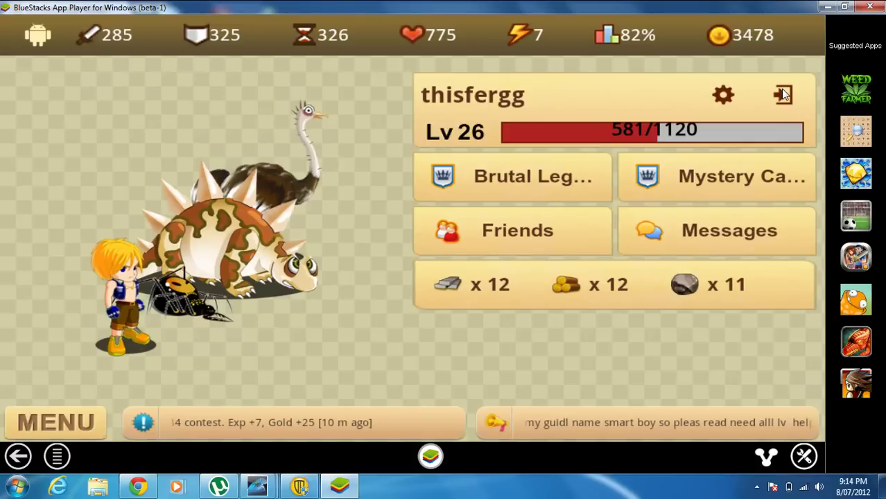
click(431, 456)
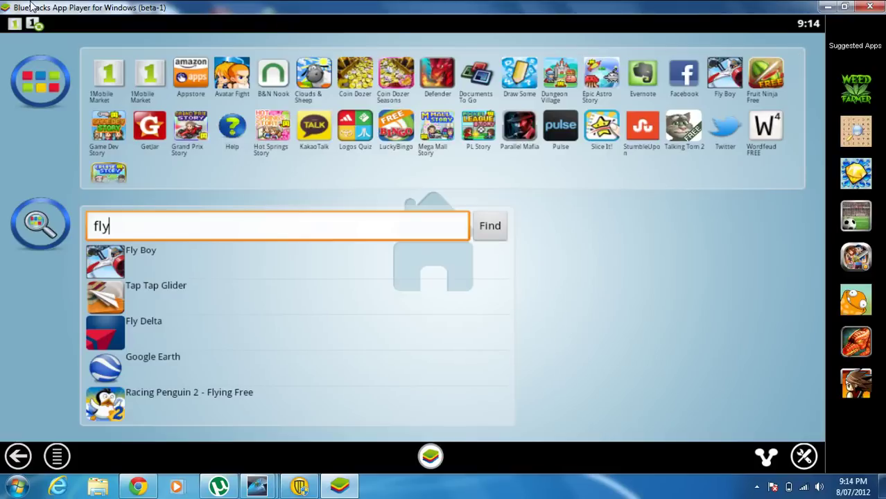
scroll(253, 148, down, 1)
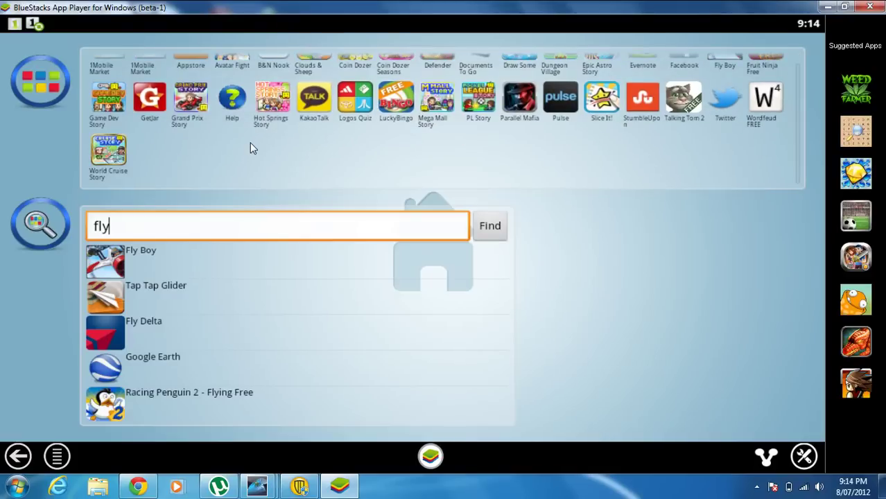
scroll(249, 142, up, 1)
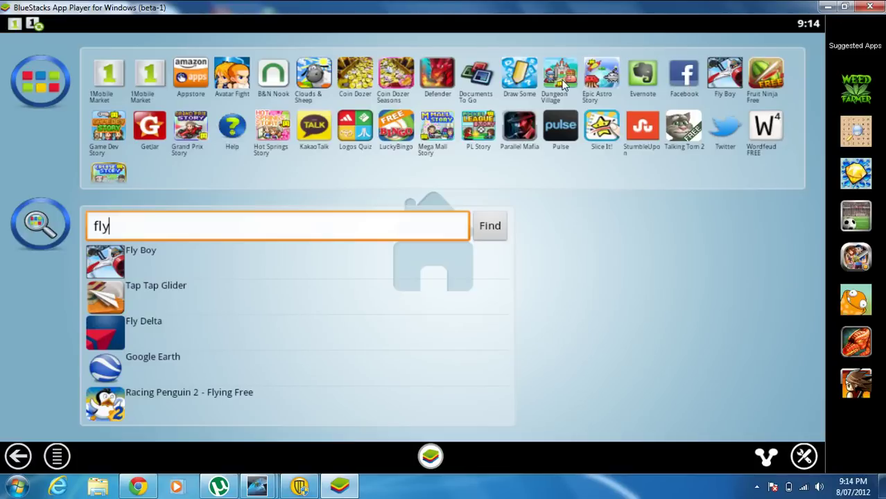
click(138, 486)
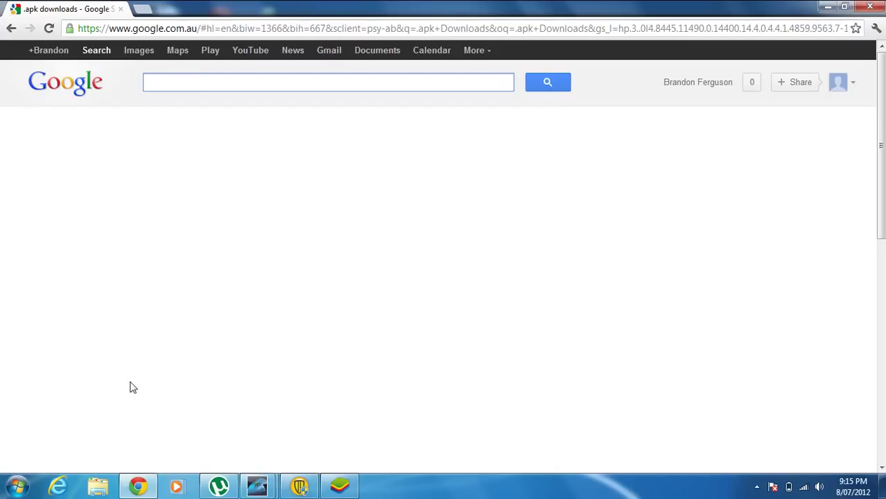
Load bwtvhacks.blogspot.com in a new Chrome tab, then bring up the Windows Explorer Libraries window
click(99, 490)
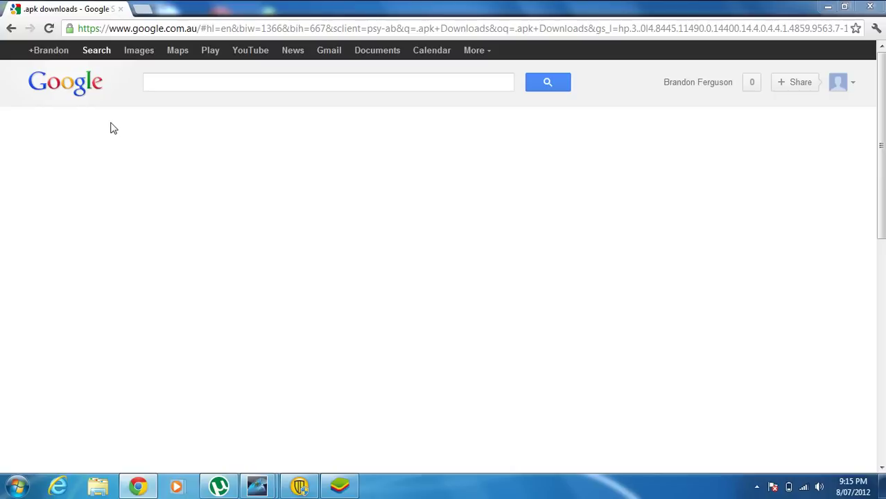
click(139, 11)
text(bt)
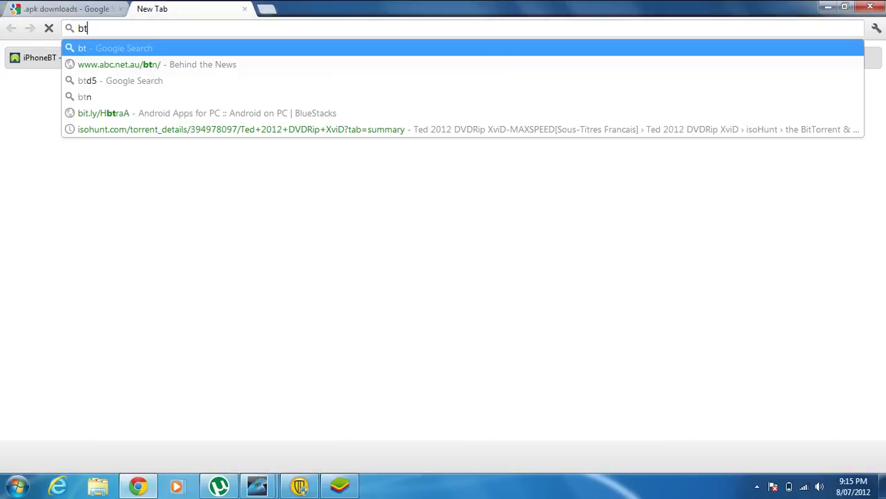
key(BackSpace)
text(w)
key(Return)
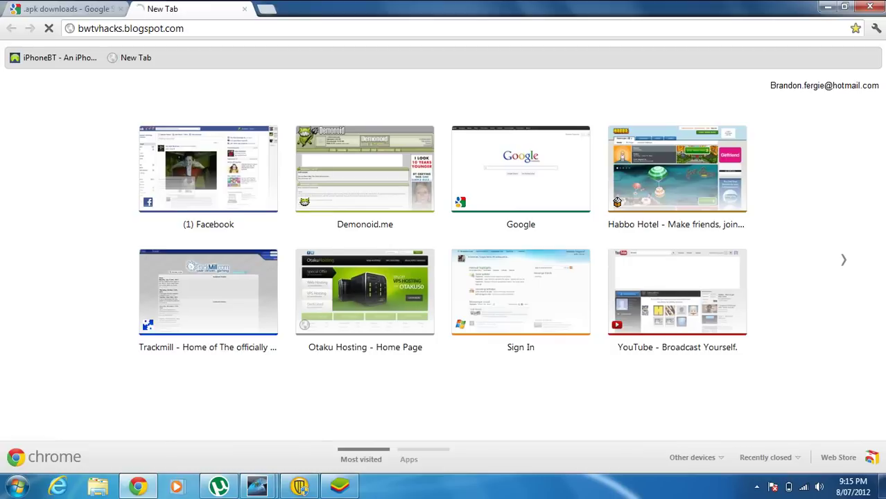
click(97, 487)
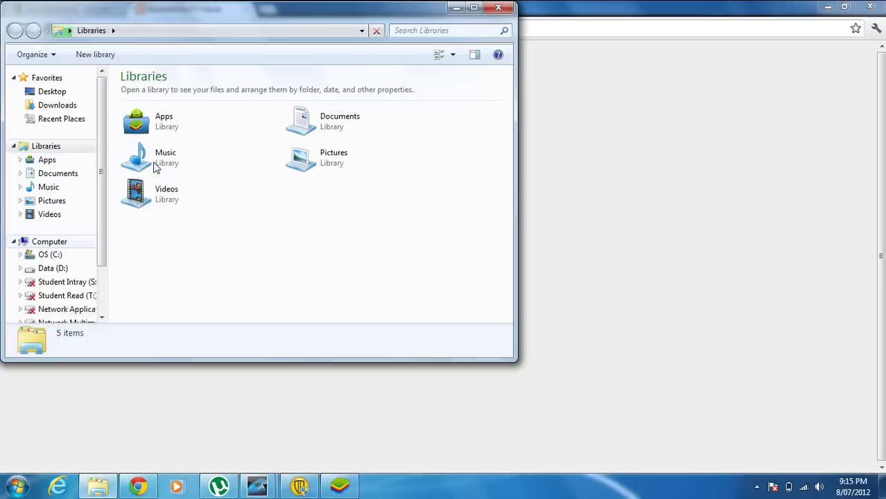
Install Rockstars GTA3.apk from Data (D:) > Android Games > Other into BlueStacks
click(136, 118)
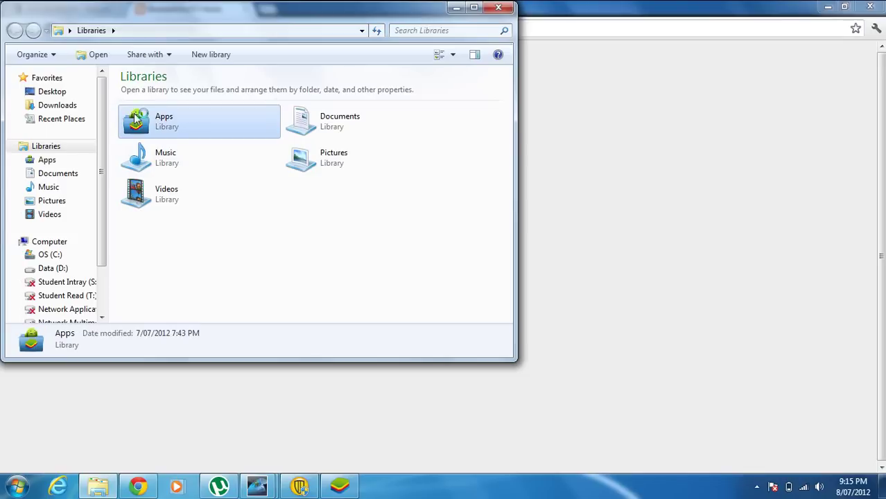
double_click(136, 119)
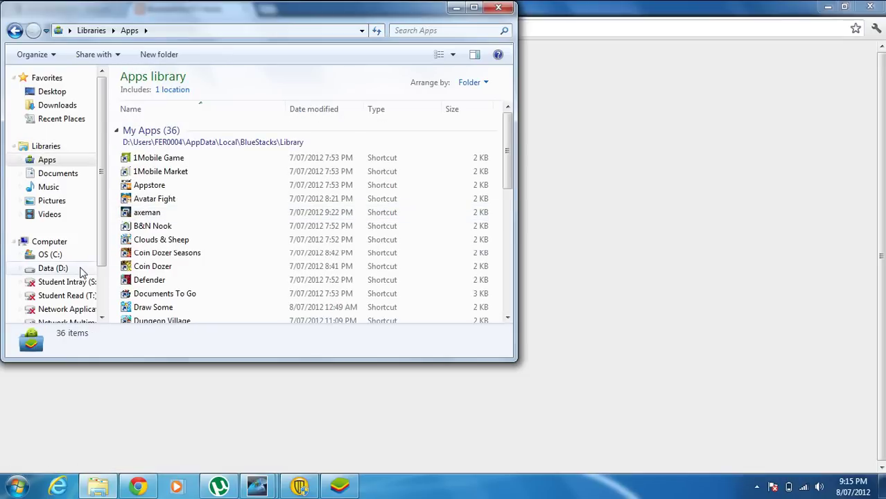
click(56, 269)
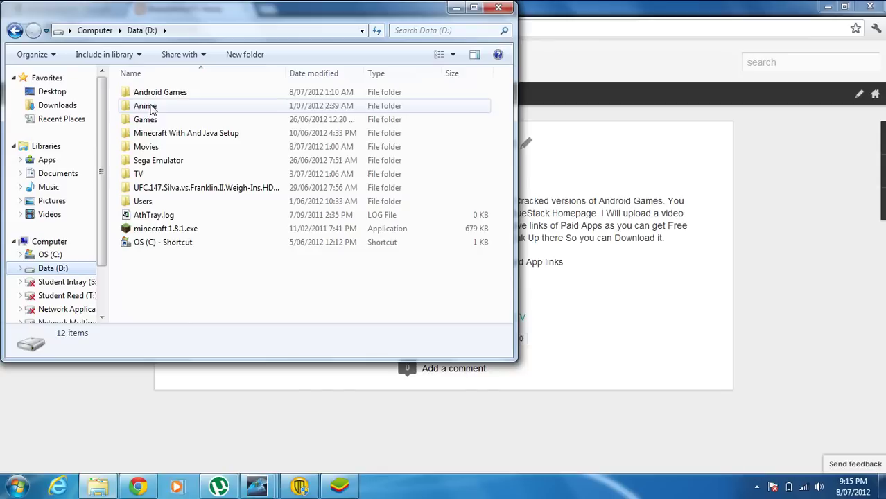
double_click(166, 92)
double_click(163, 106)
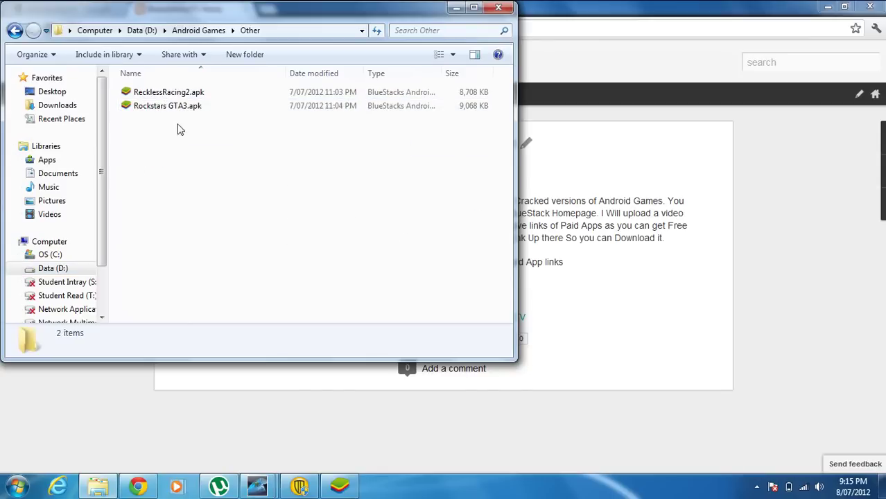
click(130, 111)
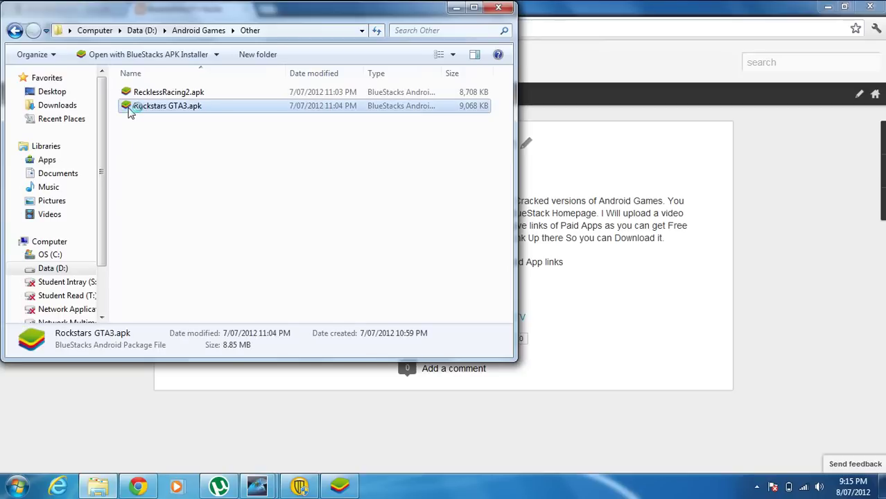
double_click(130, 111)
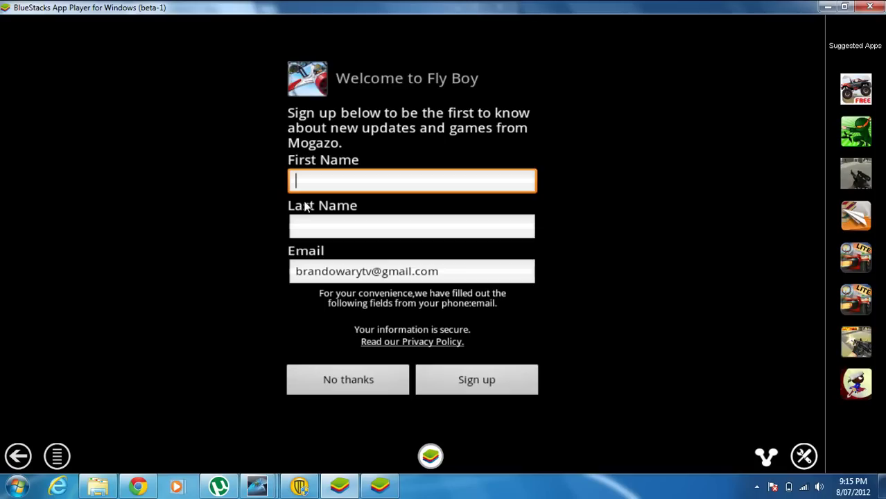
Dismiss the Fly Boy form, launch GTA III, accept its EULA, start then cancel the data download
click(18, 458)
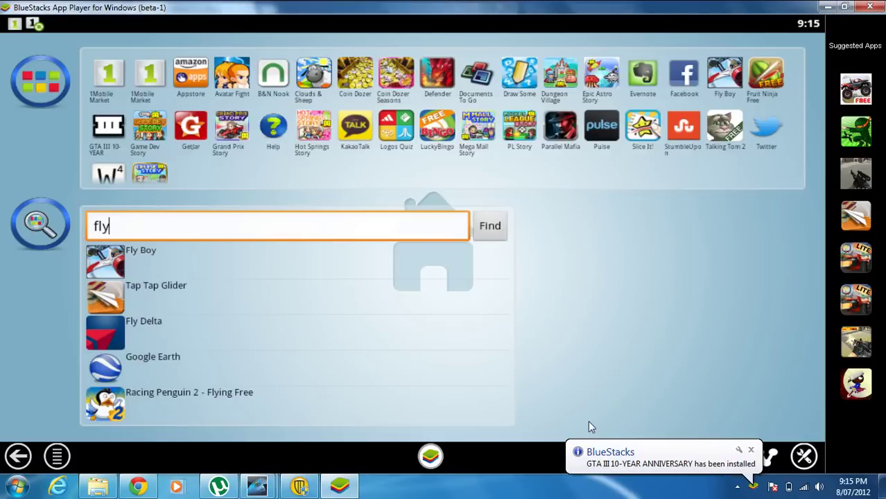
click(110, 131)
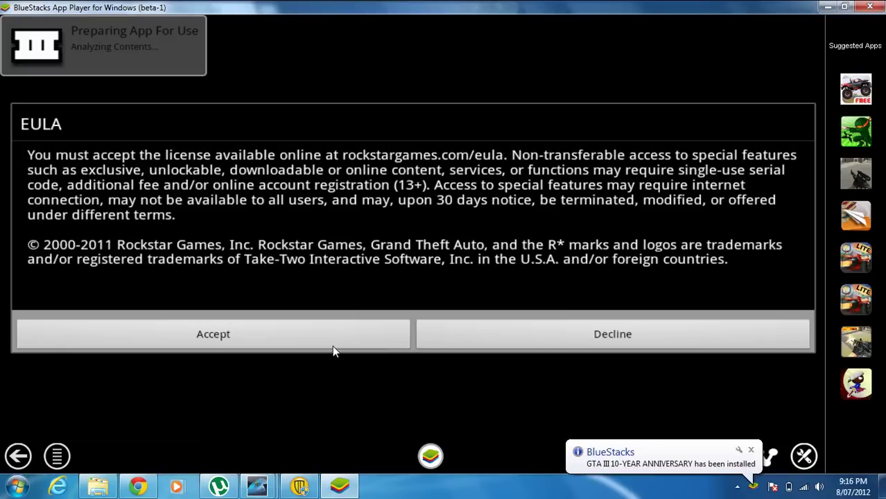
click(330, 346)
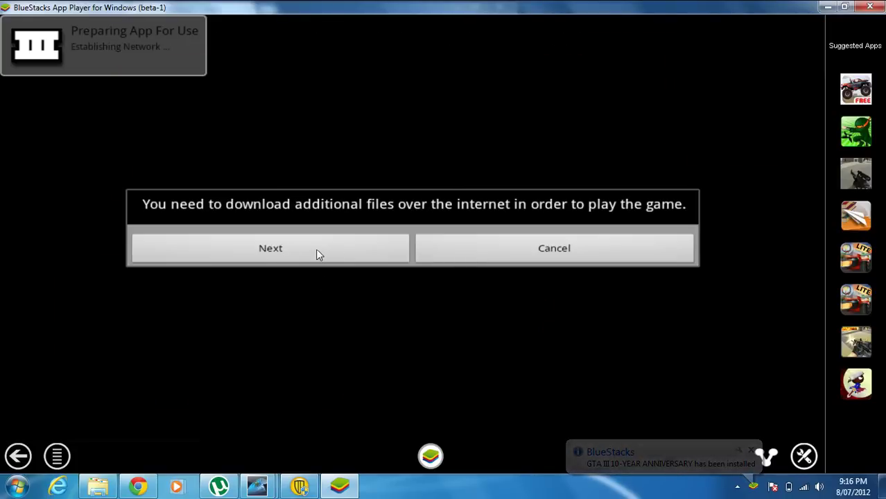
click(317, 255)
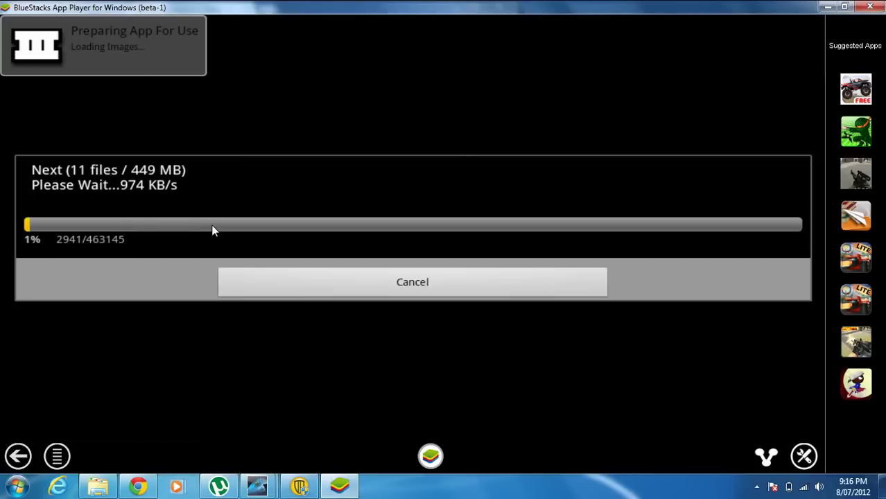
click(285, 283)
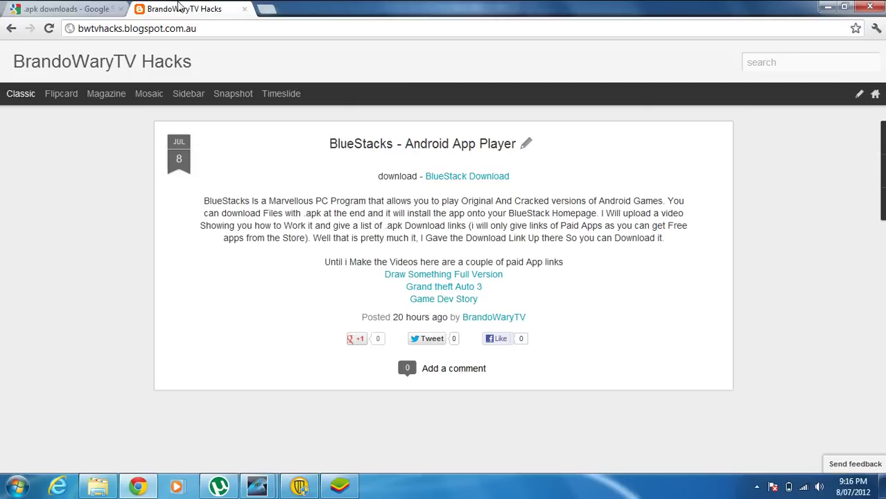
Close the BrandoWaryTV Hacks tab and then the Google search tab in Chrome
click(82, 8)
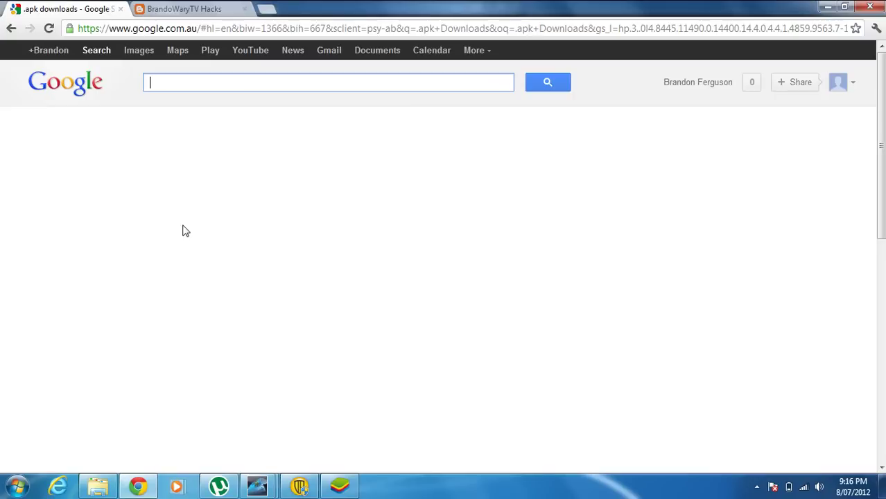
click(340, 486)
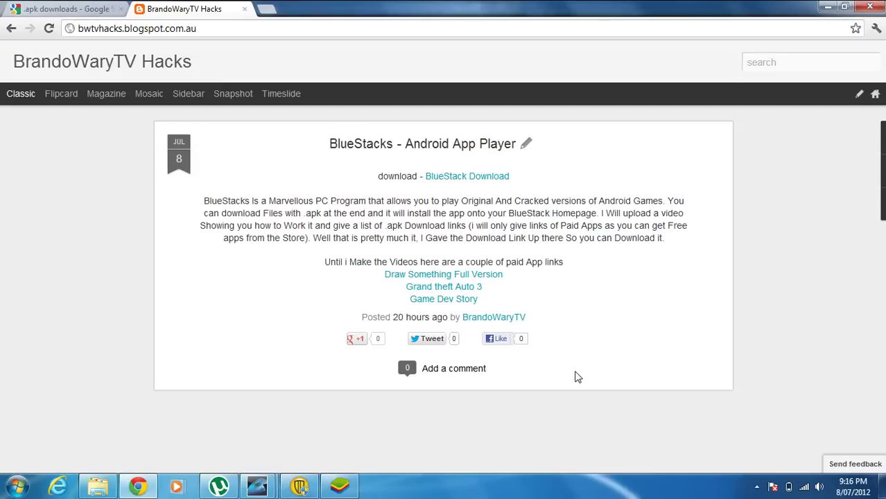
click(244, 9)
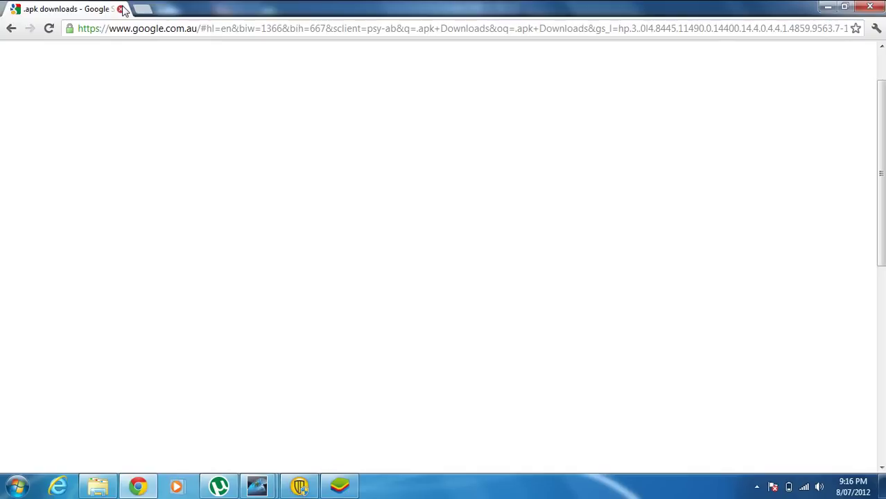
click(121, 9)
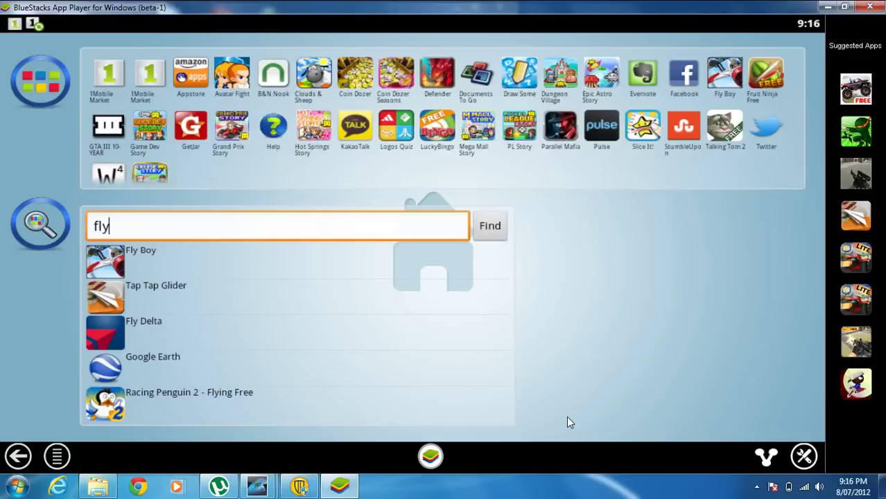
Close the Xvid Status window and bring up Debut Video Capture
mouse_move(256, 485)
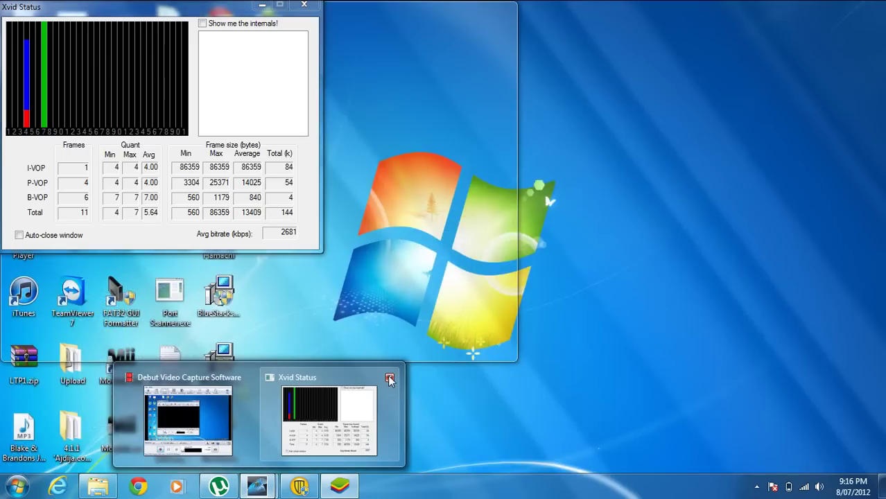
click(389, 377)
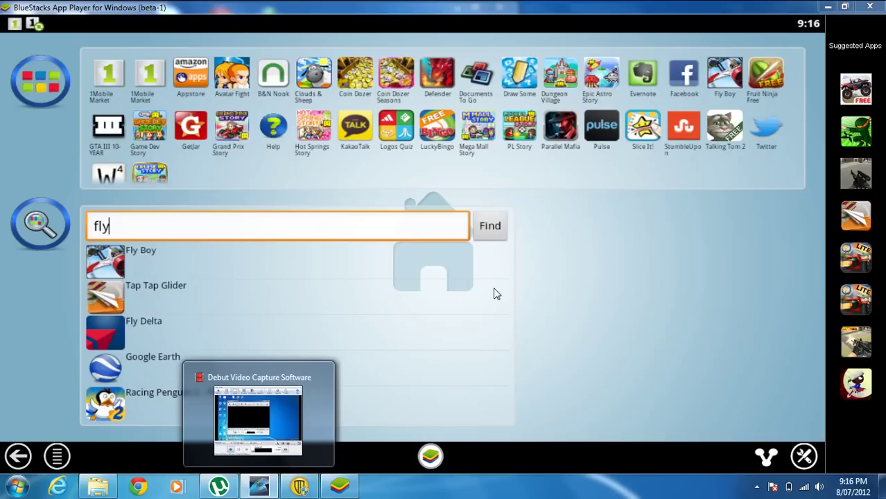
click(278, 415)
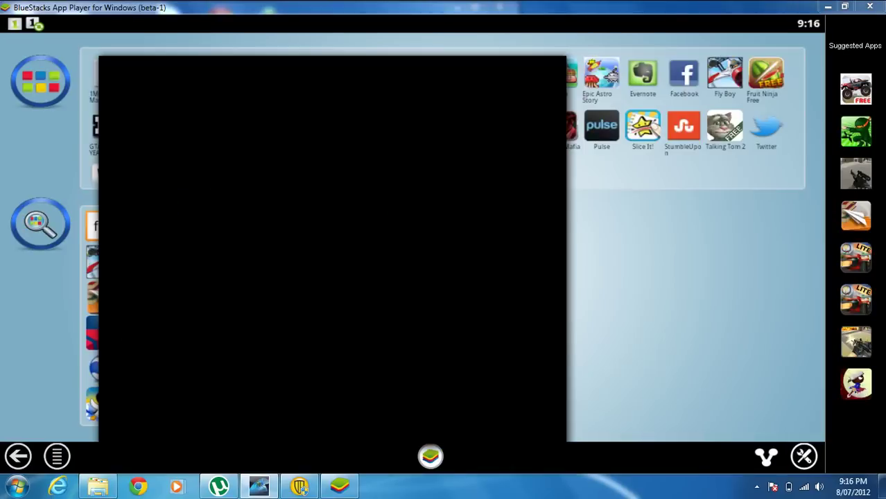
Minimize and restore BlueStacks, then delete the f from the app search text
click(341, 487)
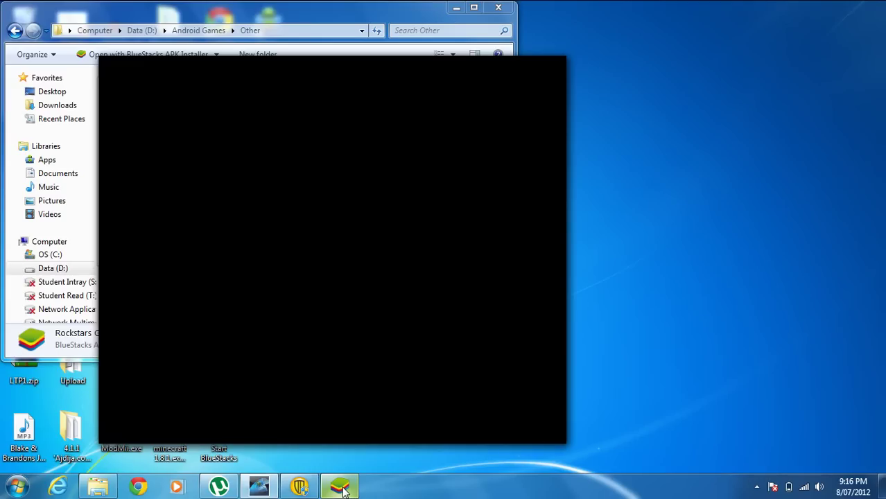
click(343, 489)
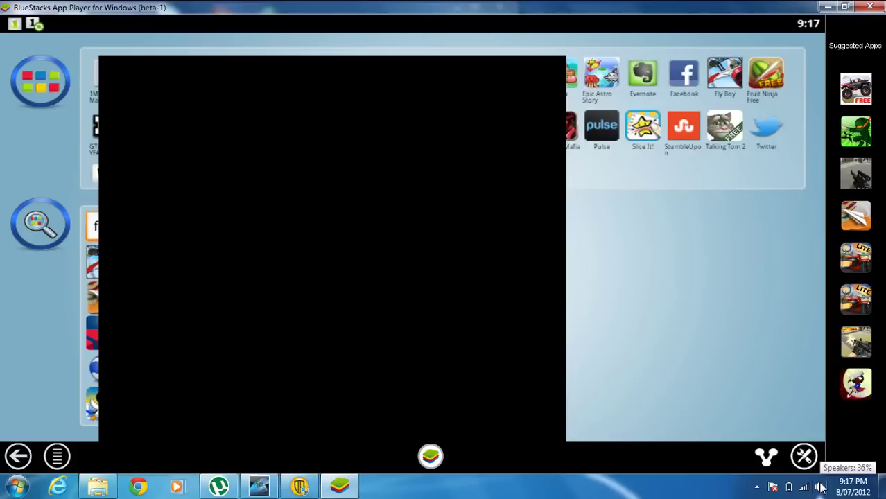
key(BackSpace)
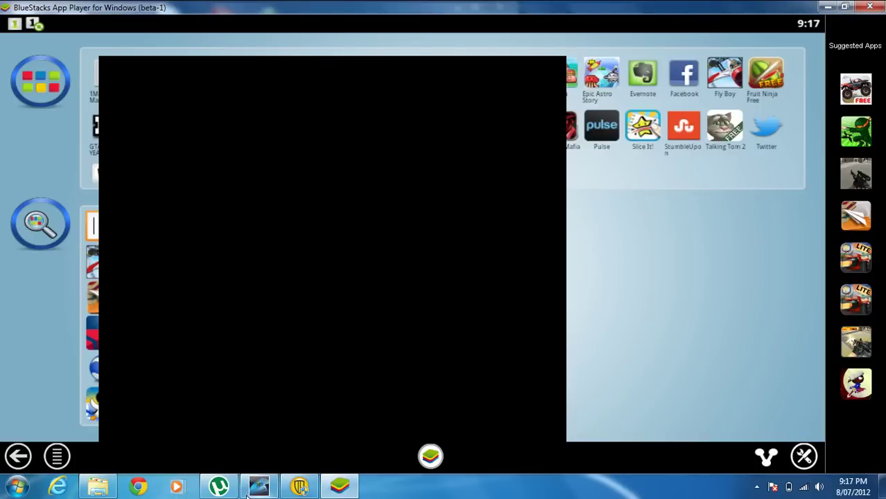
mouse_move(257, 488)
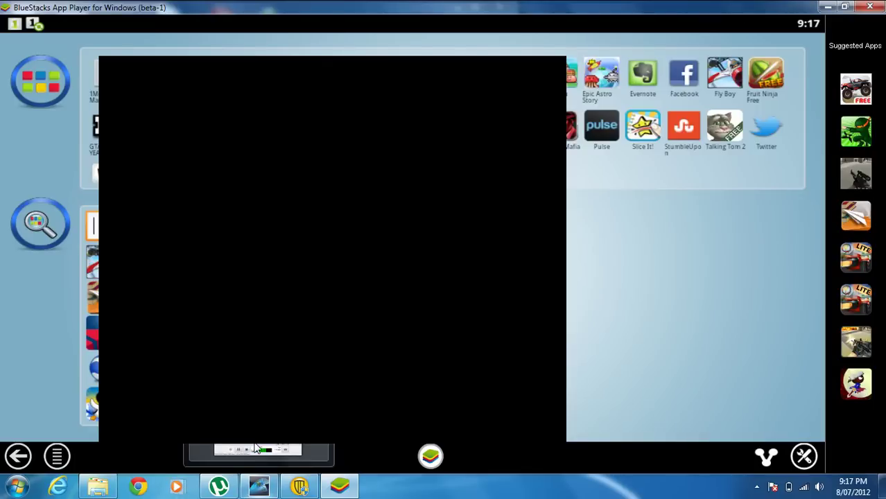